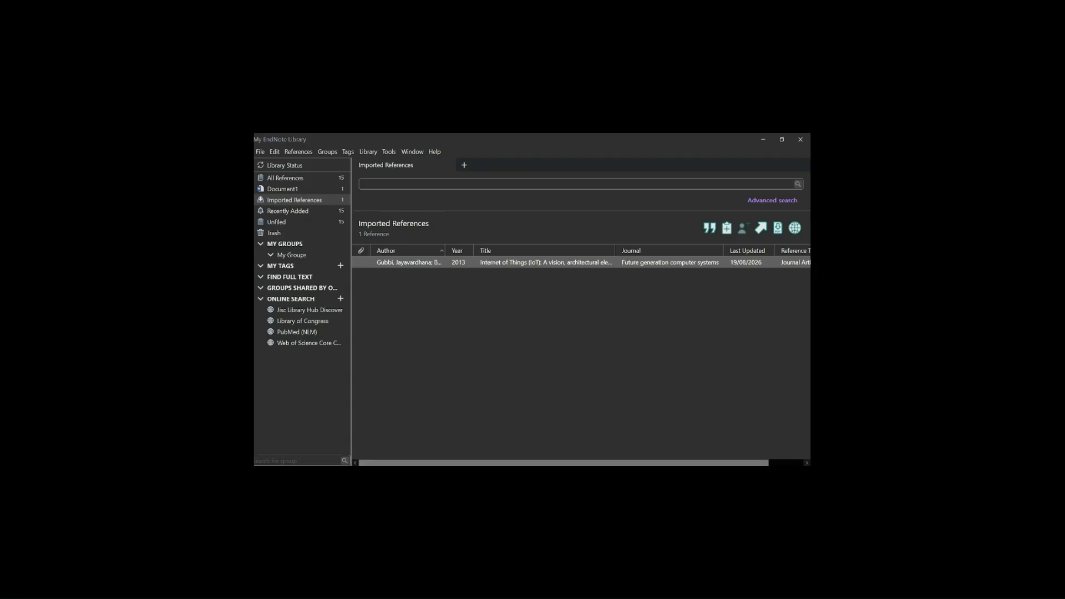
Step: Switch to Google Scholar, export the "The internet of things: An overview" citation in EndNote format, and import it into the EndNote library
key("alt+Tab")
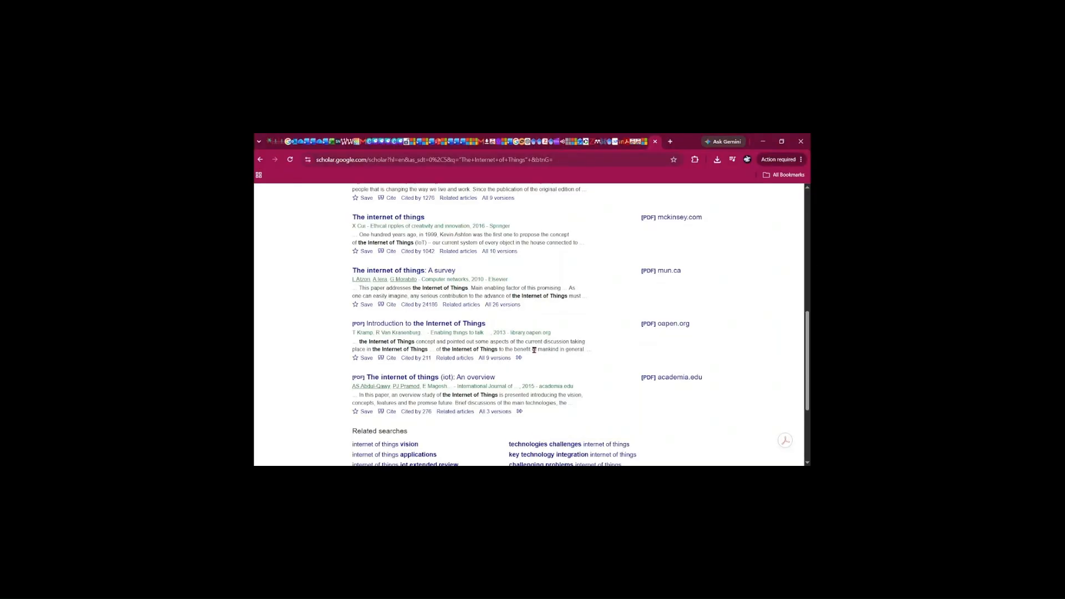
scroll(530, 388, "up", 3)
scroll(535, 351, "up", 3)
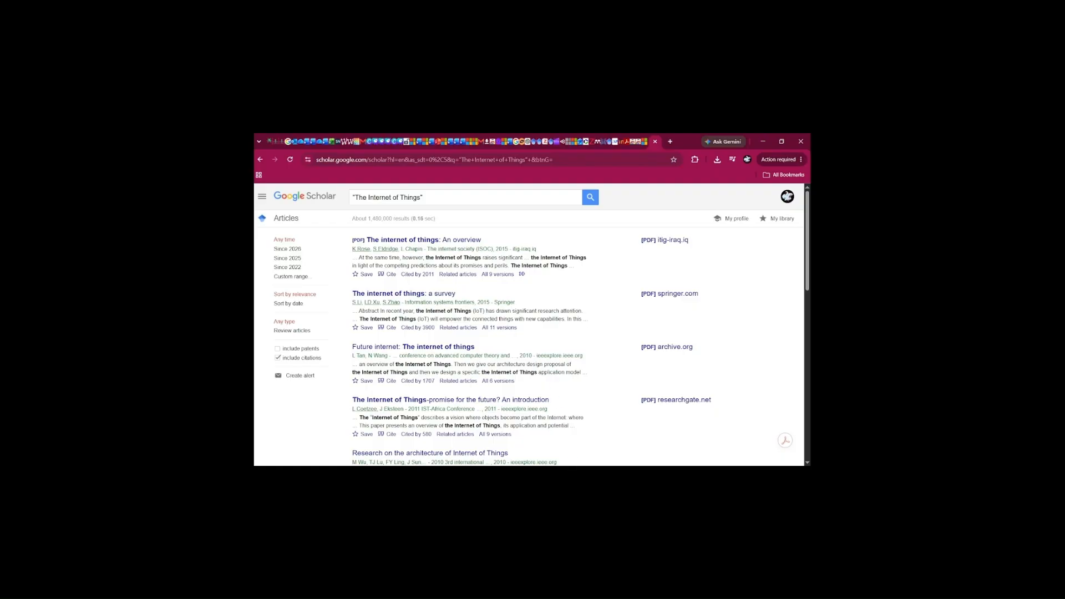
mouse_move(576, 469)
left_click(390, 276)
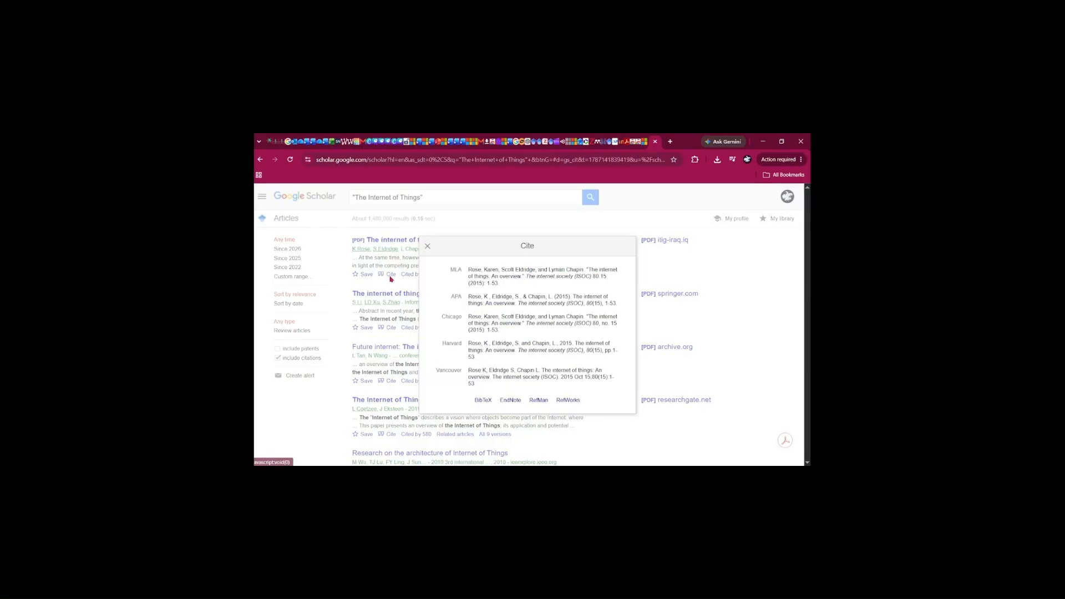
triple_click(514, 304)
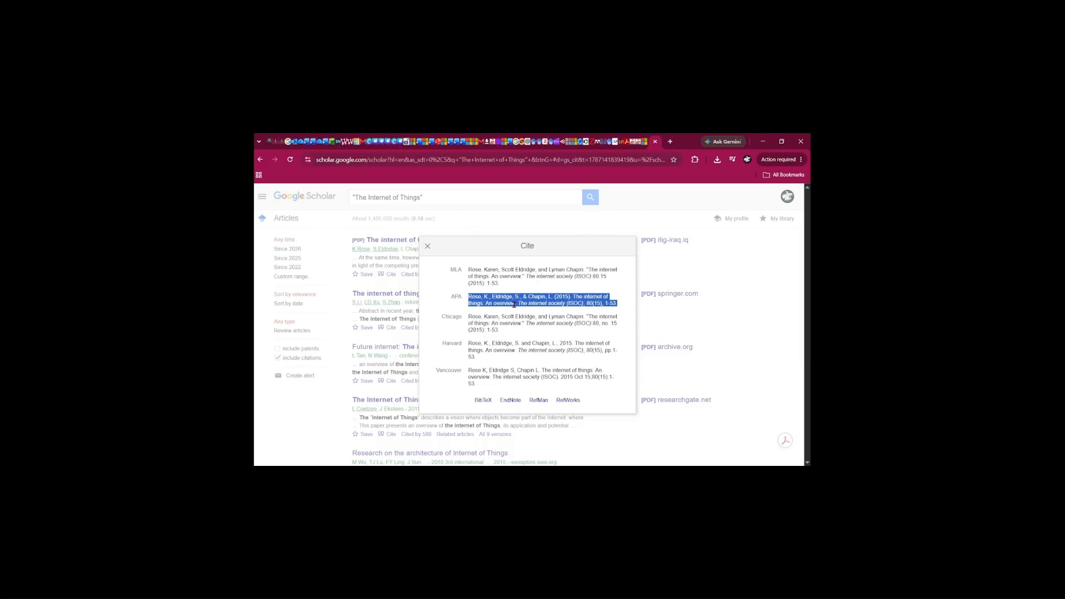
left_click(509, 401)
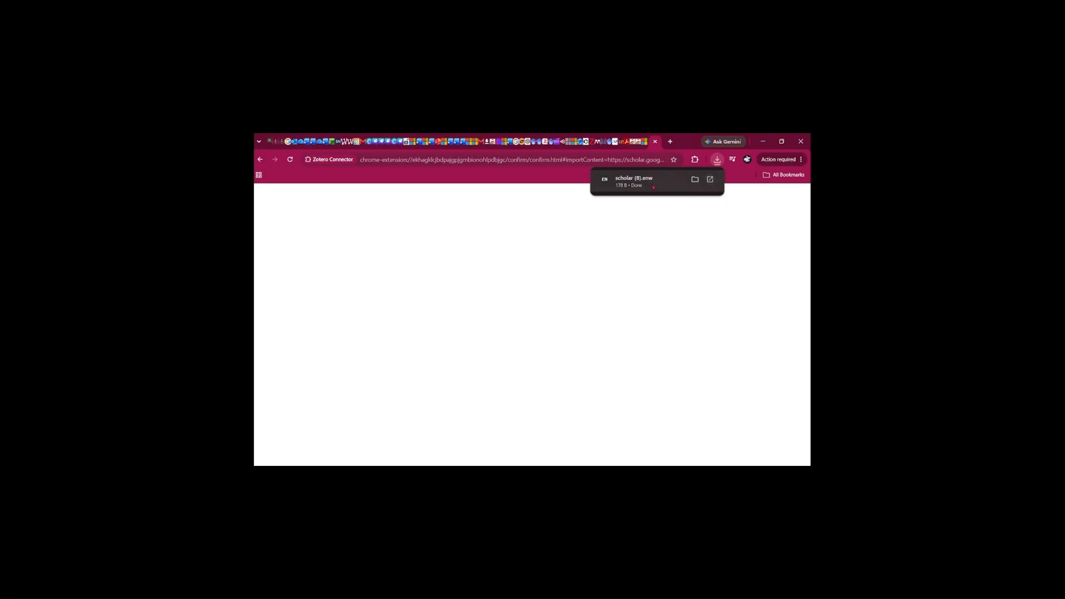
left_click(654, 189)
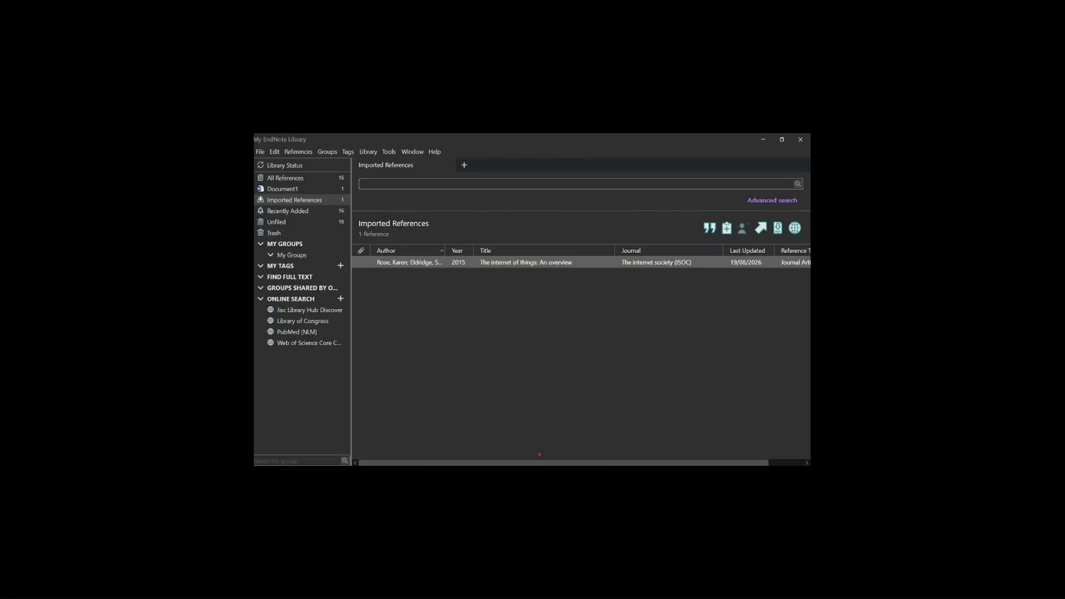
left_click(333, 211)
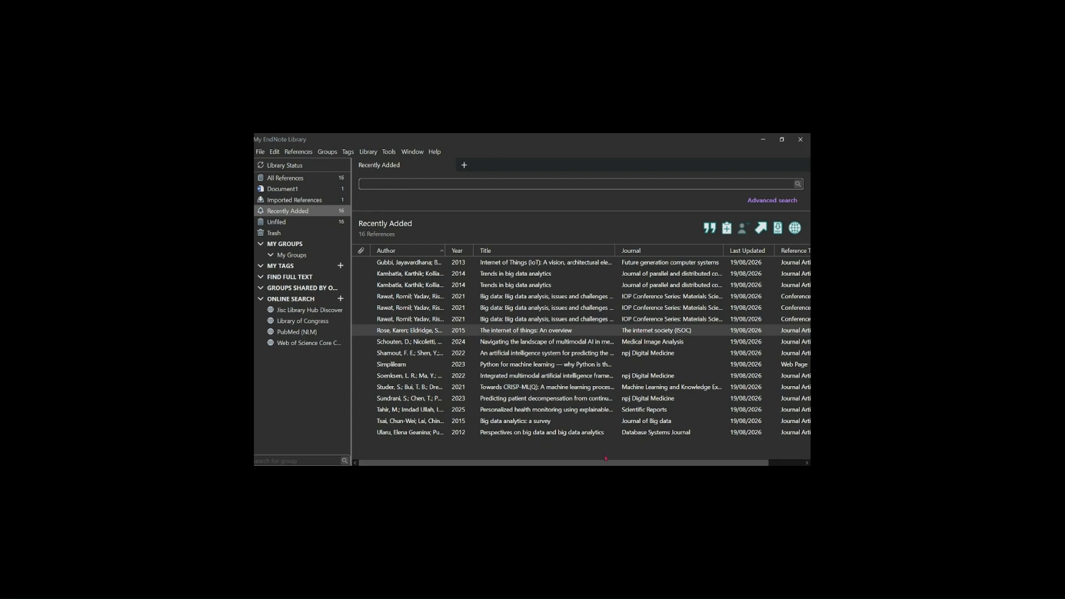
Step: Switch to Document1 in Word and insert the selected EndNote citation after "share information with each other" in the second paragraph
mouse_move(606, 464)
left_click(596, 472)
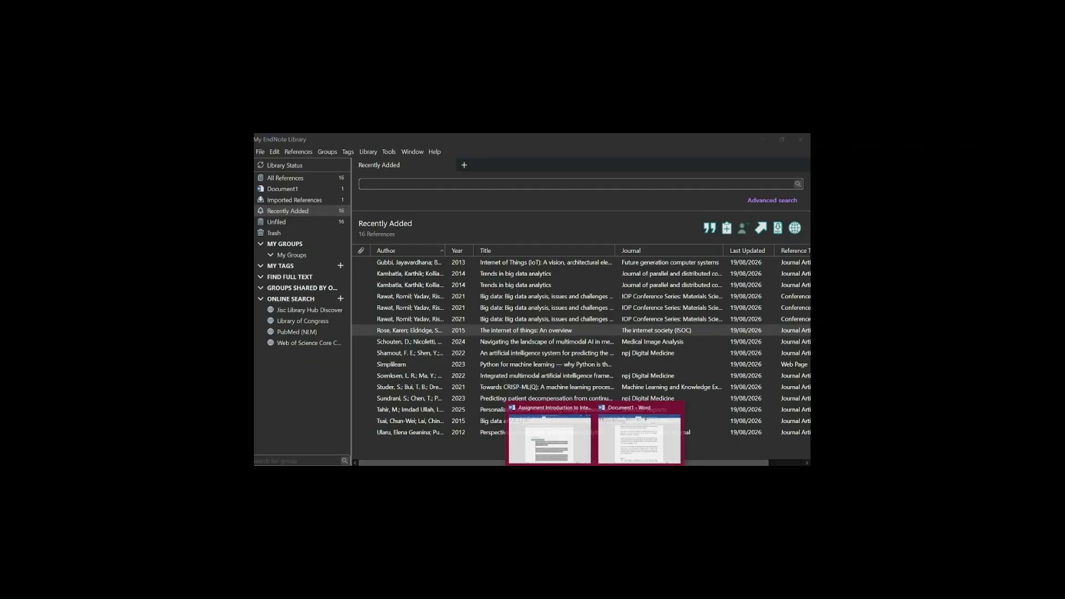
left_click(636, 442)
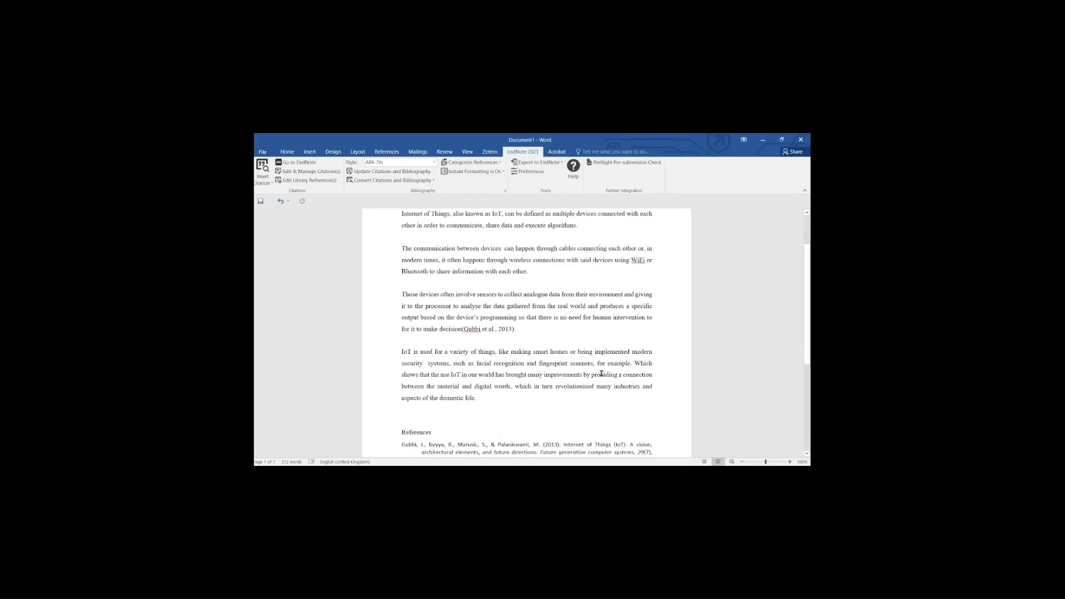
scroll(602, 373, "up", 2)
scroll(601, 373, "up", 1)
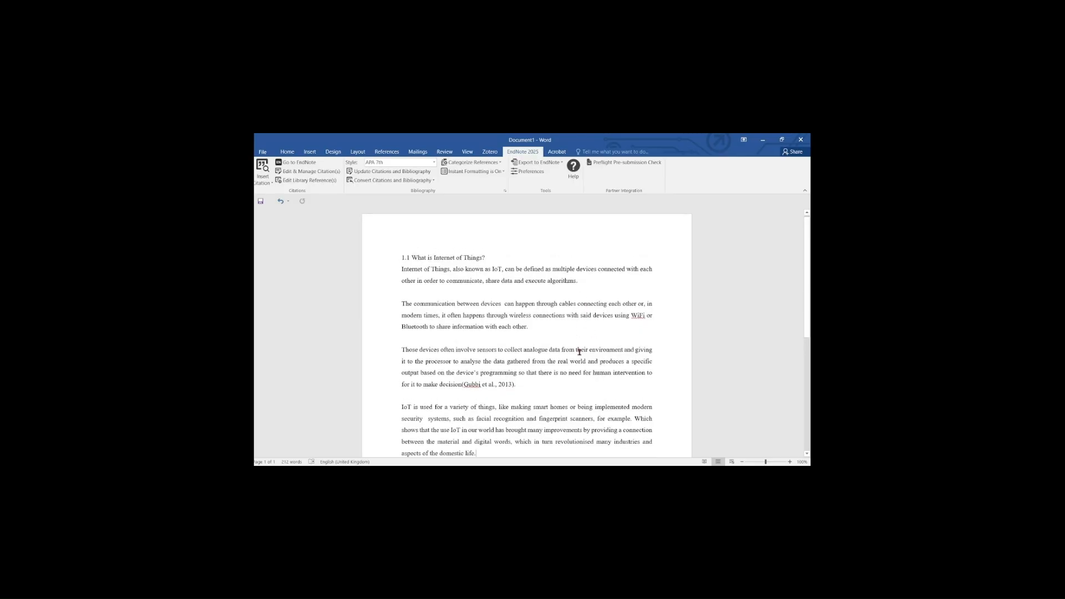
scroll(579, 349, "down", 2)
scroll(580, 352, "up", 1)
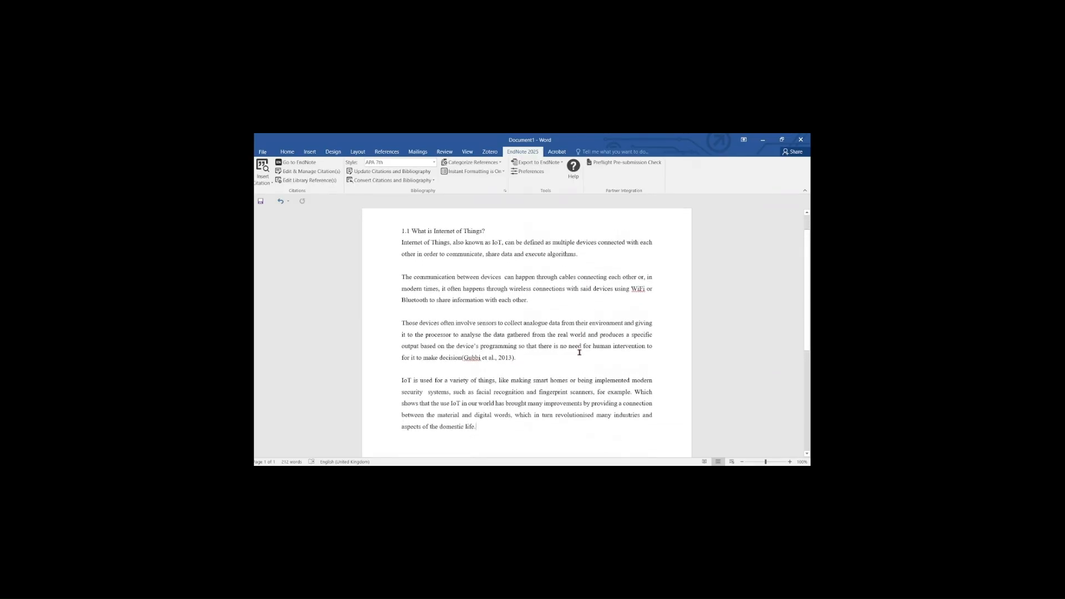
left_click(288, 152)
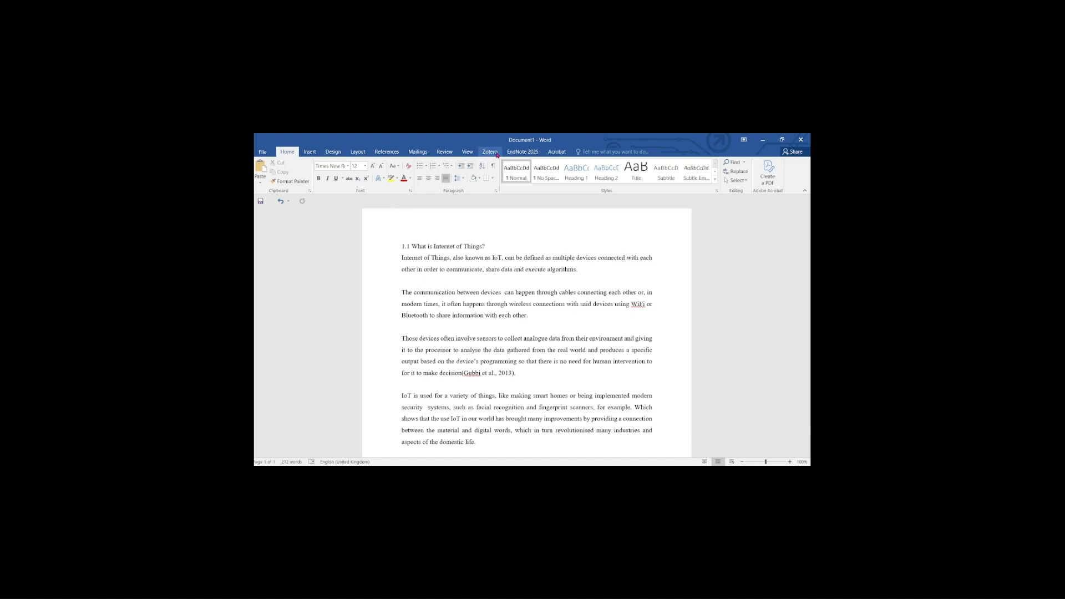
left_click(516, 152)
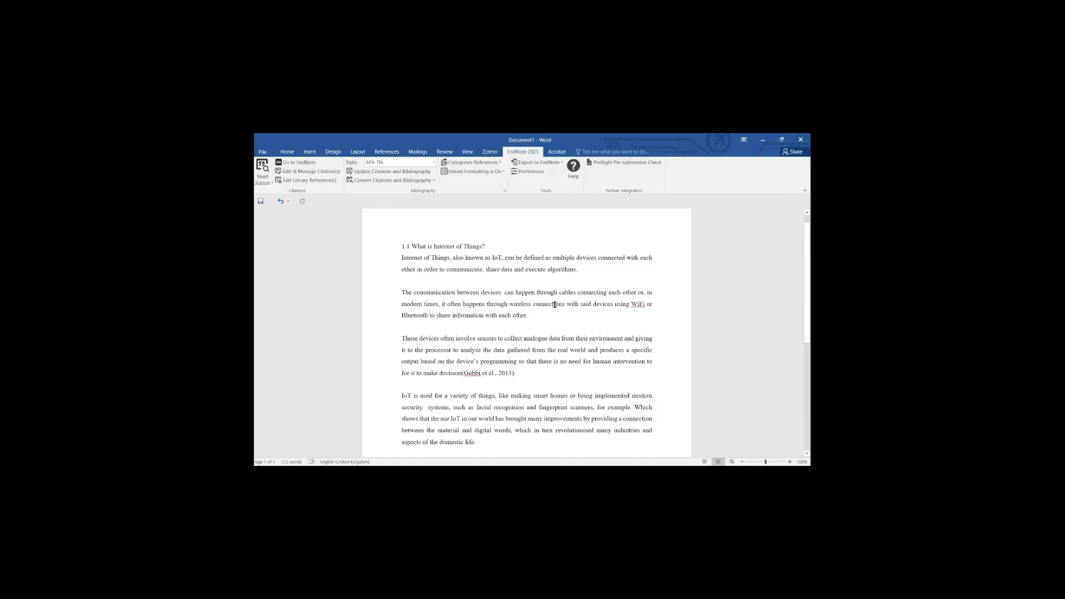
left_click(527, 317)
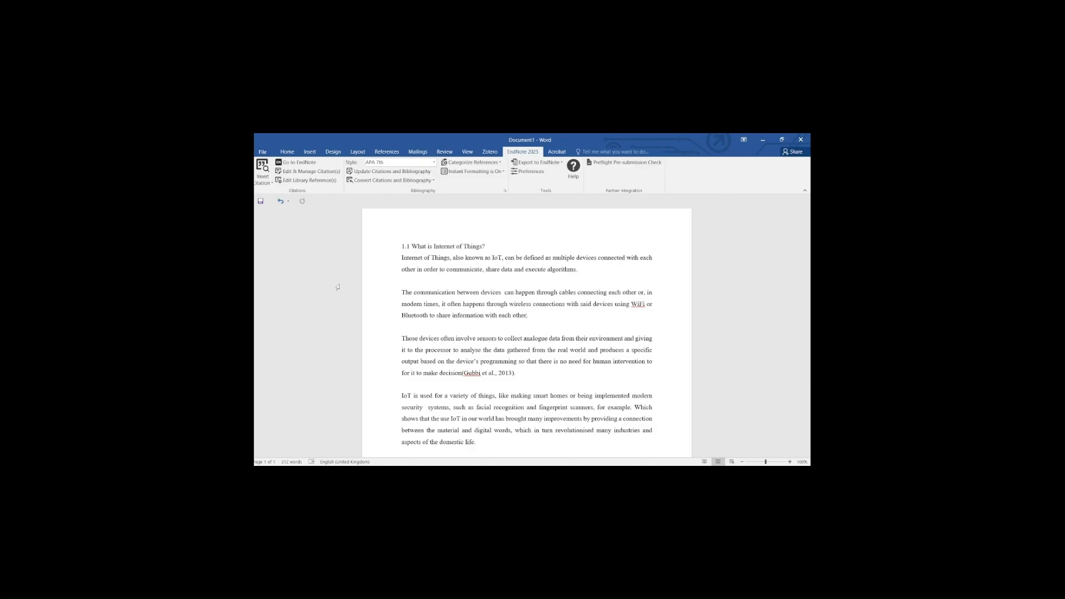
left_click(272, 184)
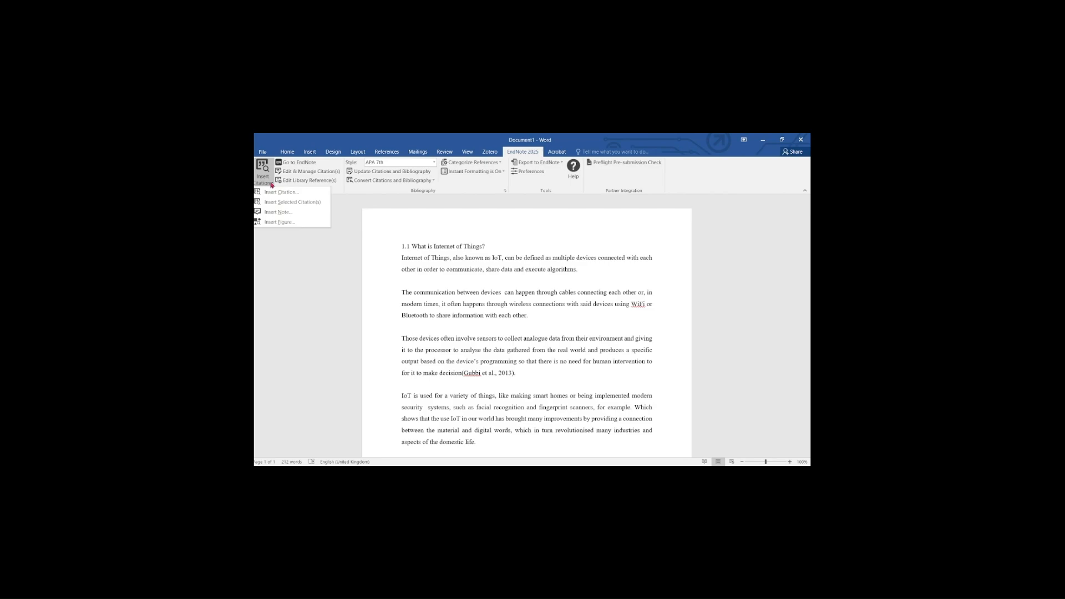
left_click(293, 203)
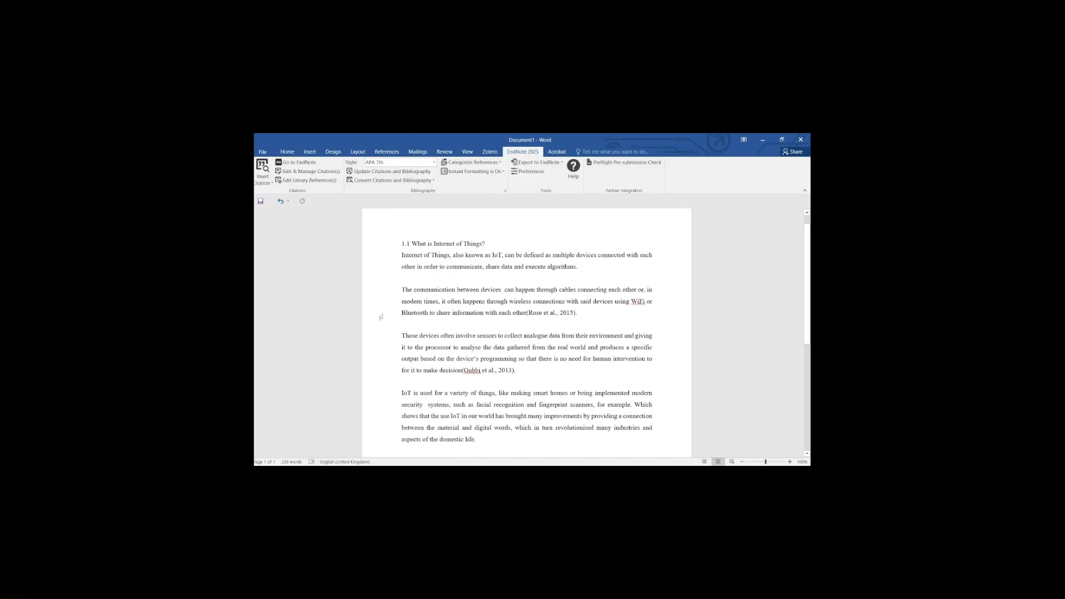
Step: Examine the newly inserted in-text citation and its matching entry in the References list
scroll(381, 317, "down", 3)
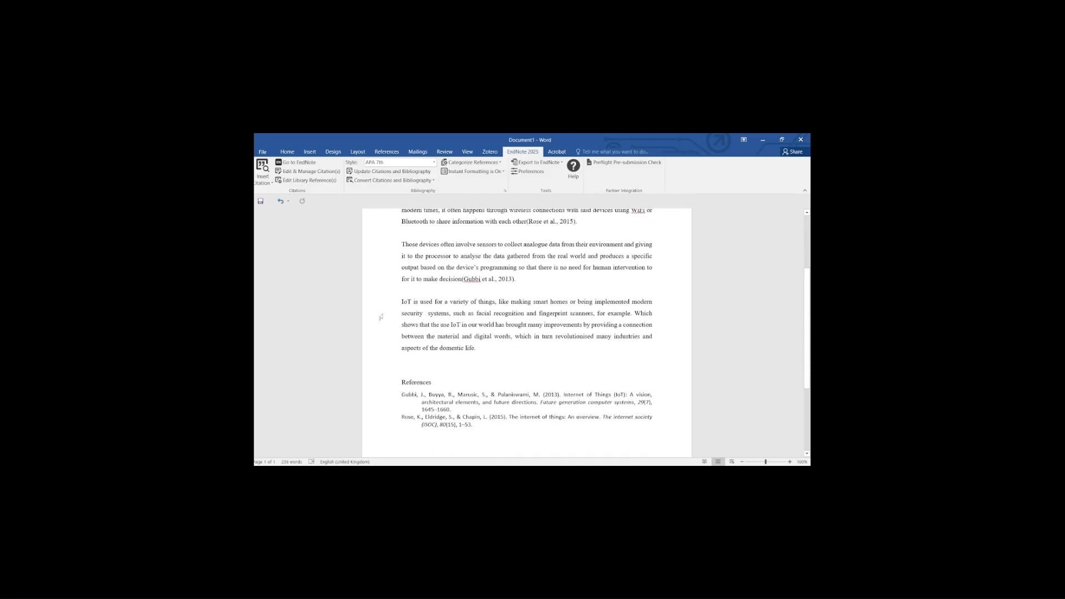
scroll(381, 317, "up", 3)
scroll(578, 295, "down", 2)
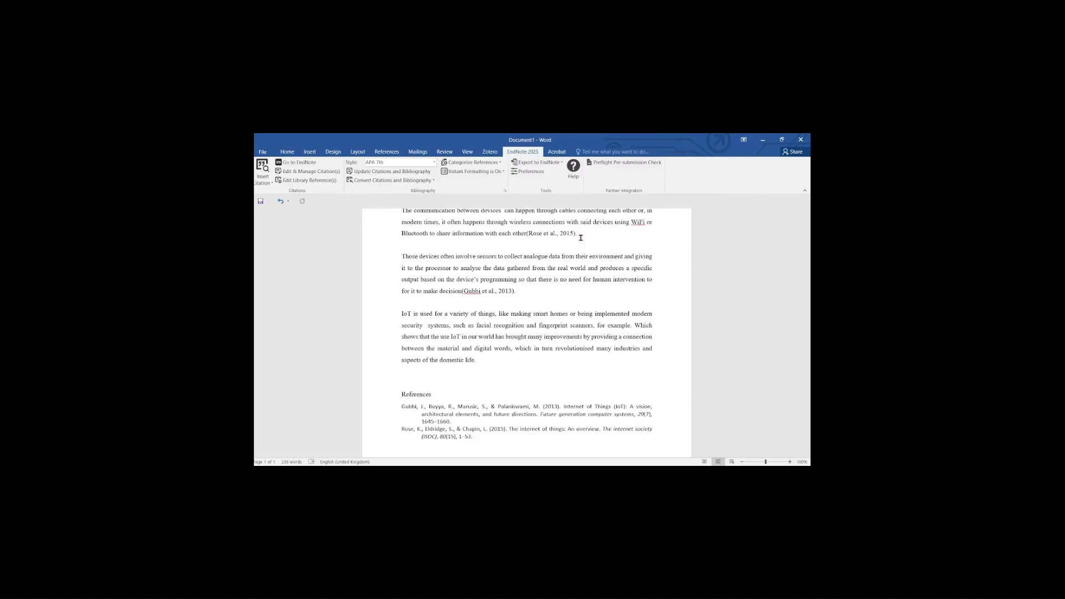
left_click(547, 239)
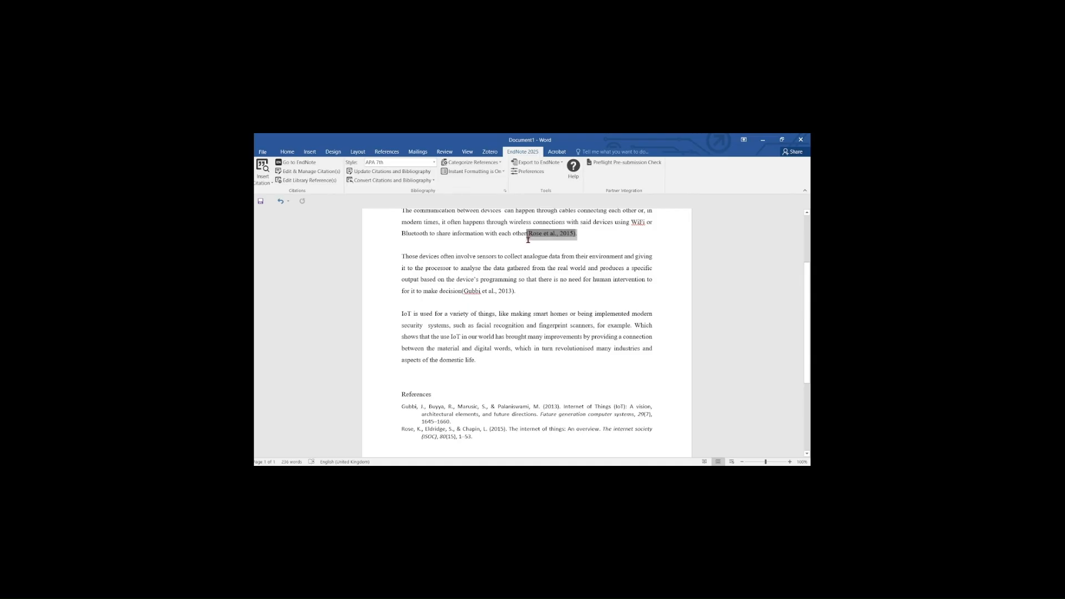
mouse_move(529, 240)
left_mouse_down()
mouse_move(474, 235)
mouse_move(528, 239)
left_mouse_up()
left_click(536, 247)
Step: Change the document's EndNote citation style to Numbered, and return it to APA 7th
left_click(434, 163)
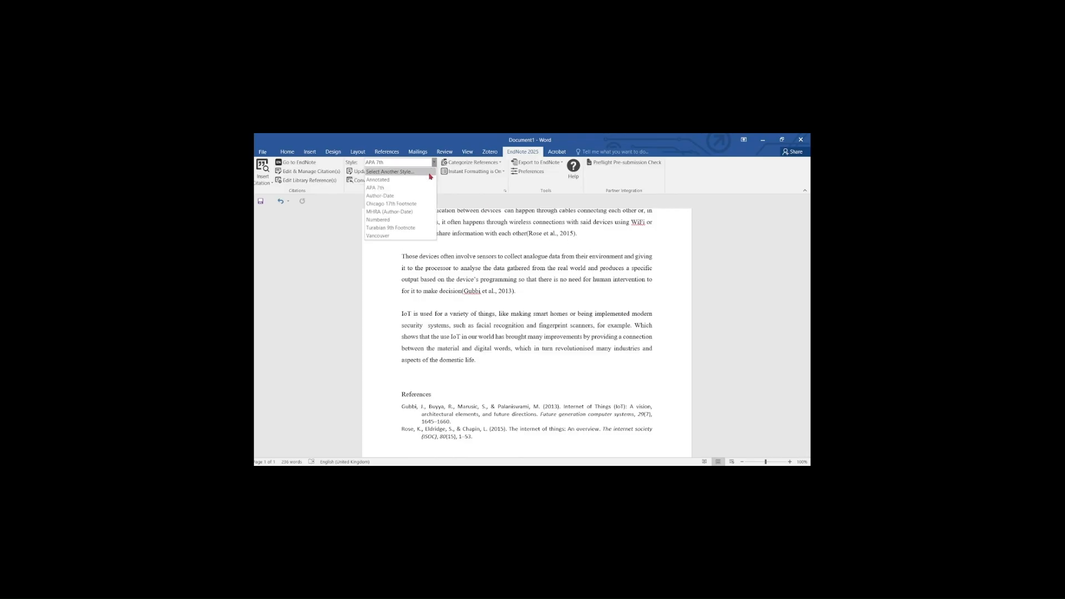
left_click(434, 220)
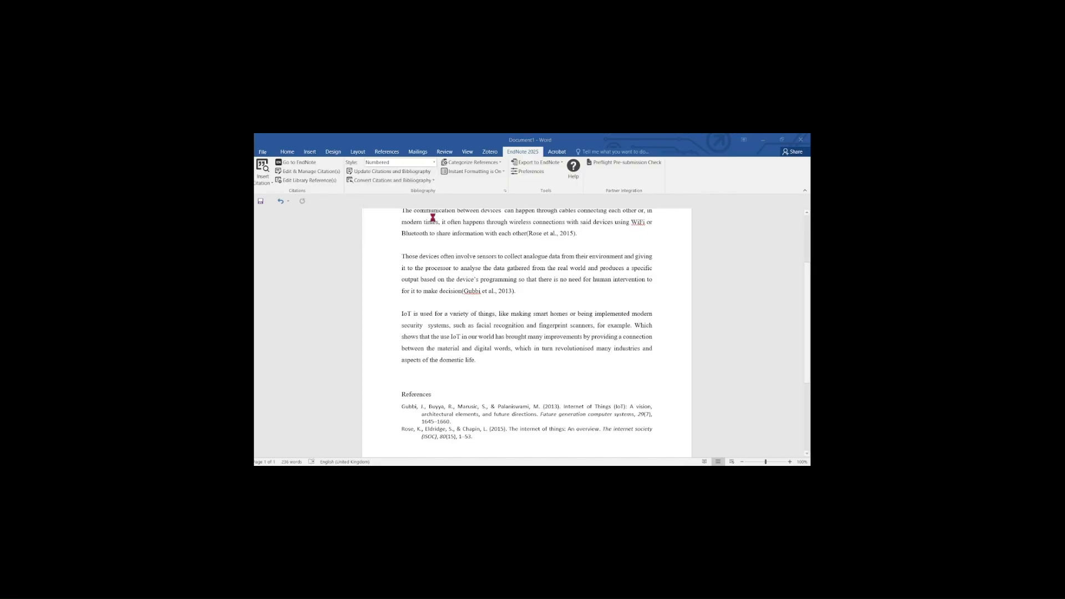
left_click(434, 162)
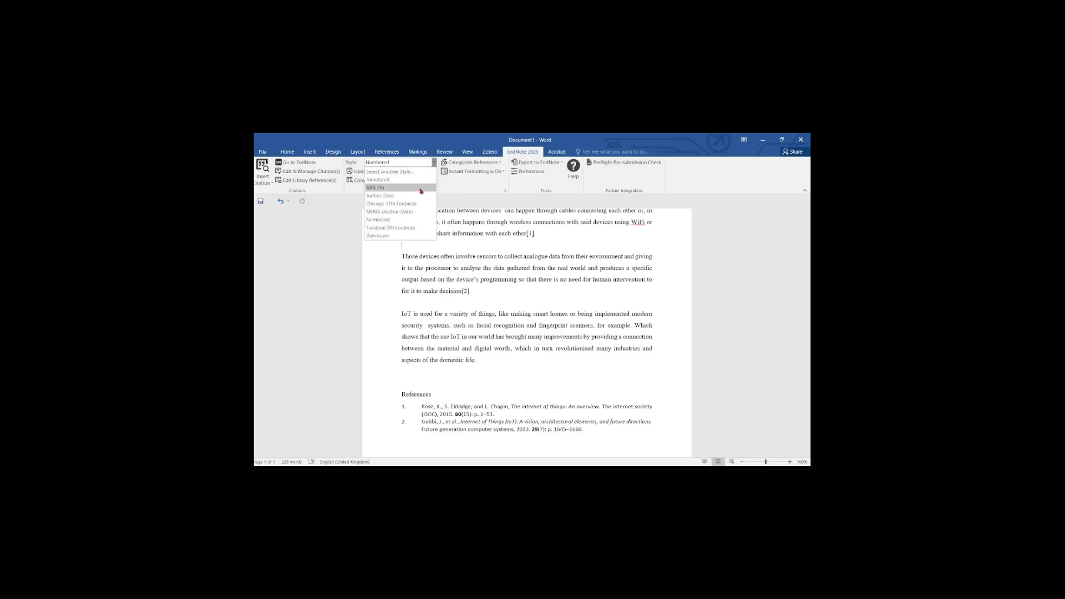
left_click(421, 189)
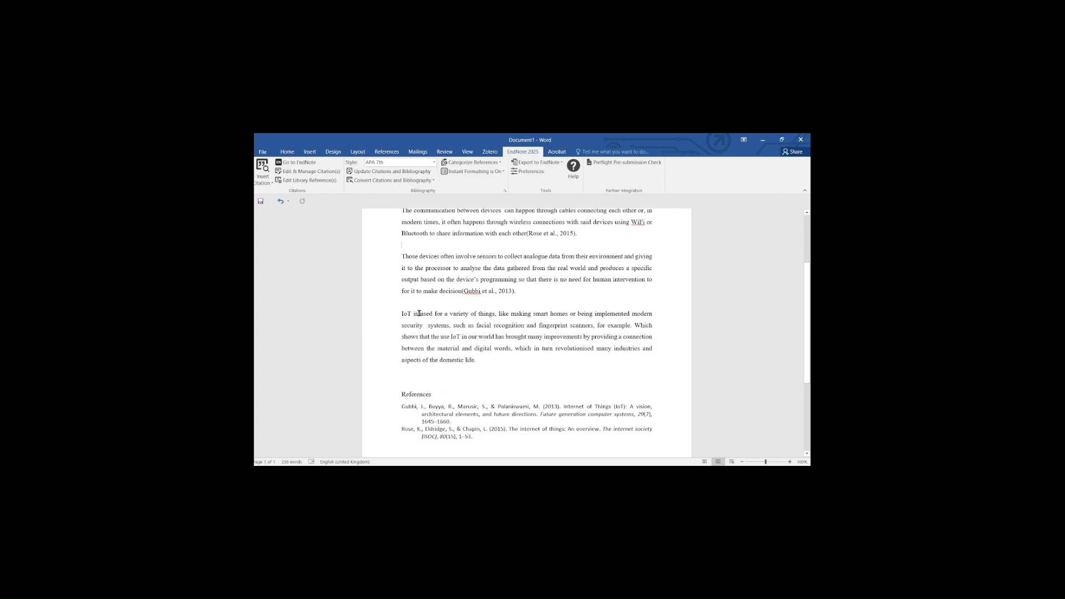
Step: Set the document's EndNote citation style to Numbered
left_click(434, 162)
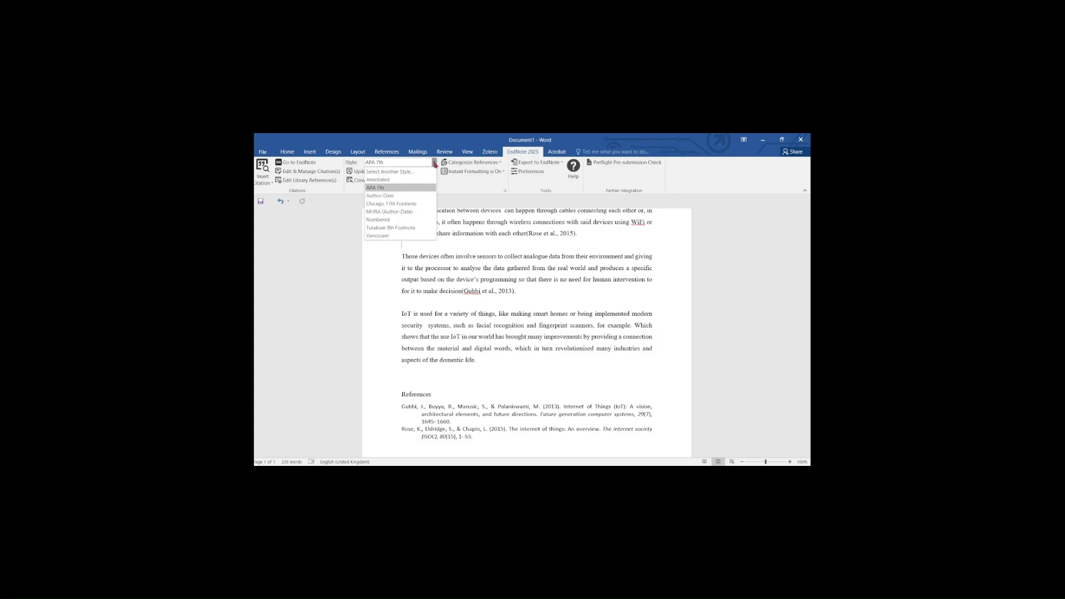
left_click(394, 220)
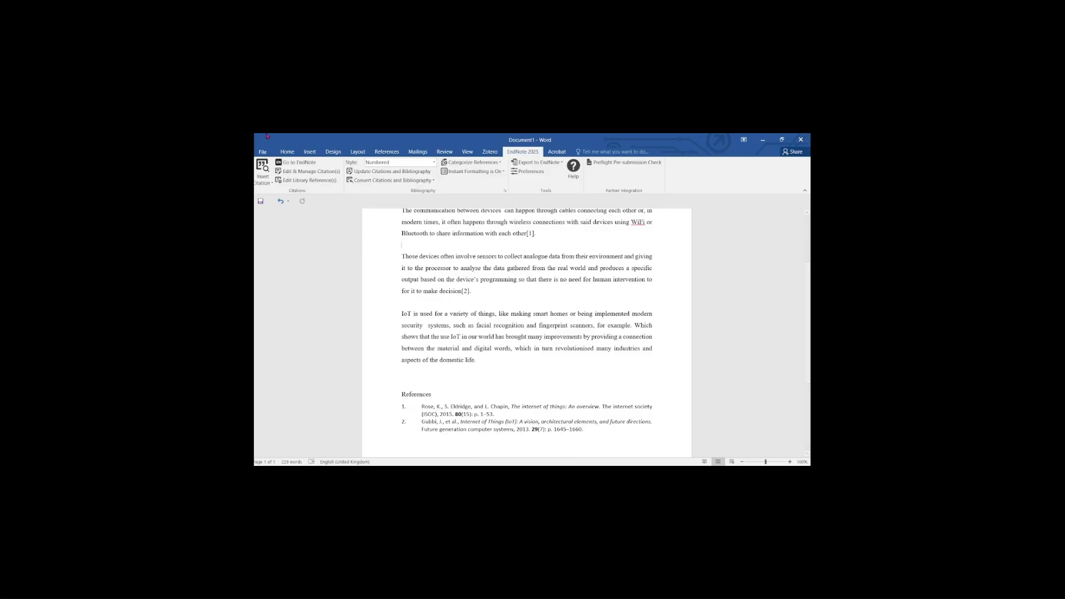
Step: Open the COM Add-ins list through Word's options, check the EndNote Cite While You Write entry, and close the list
left_click(263, 152)
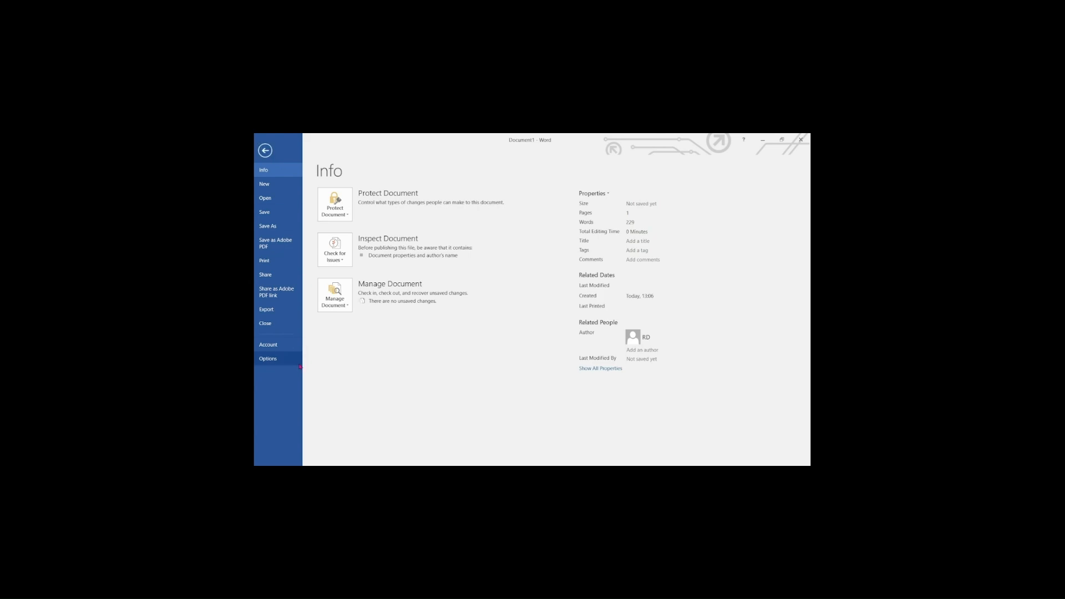
left_click(282, 360)
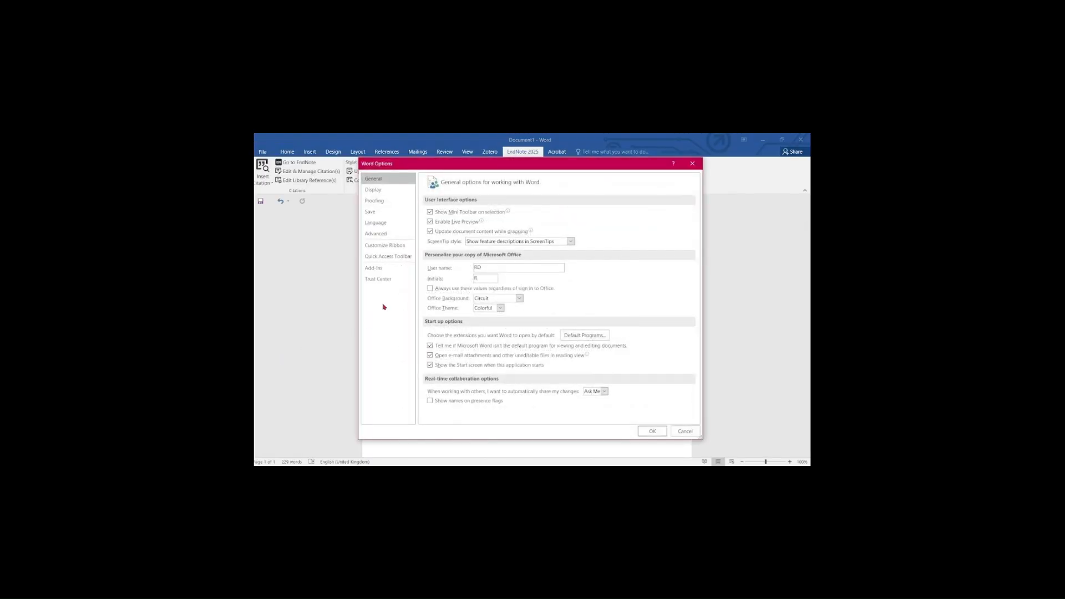
left_click(388, 270)
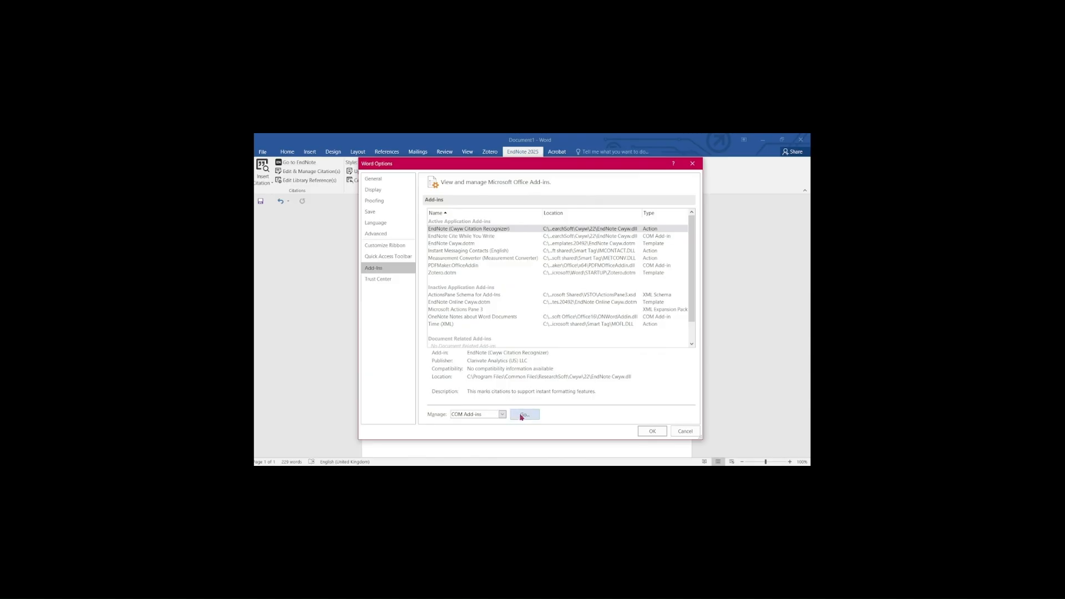
left_click(521, 415)
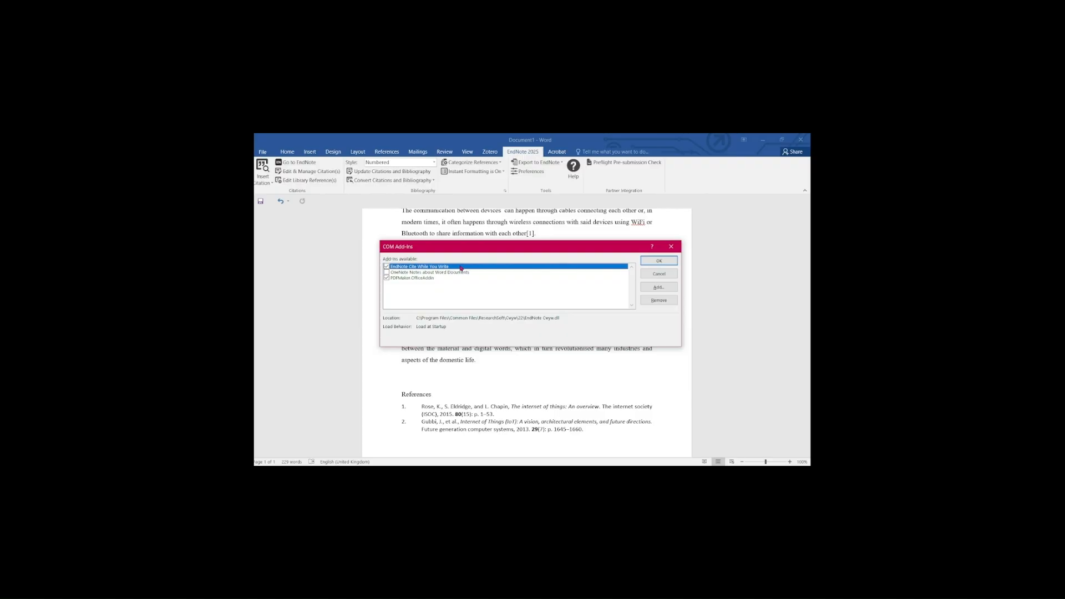
left_click(653, 262)
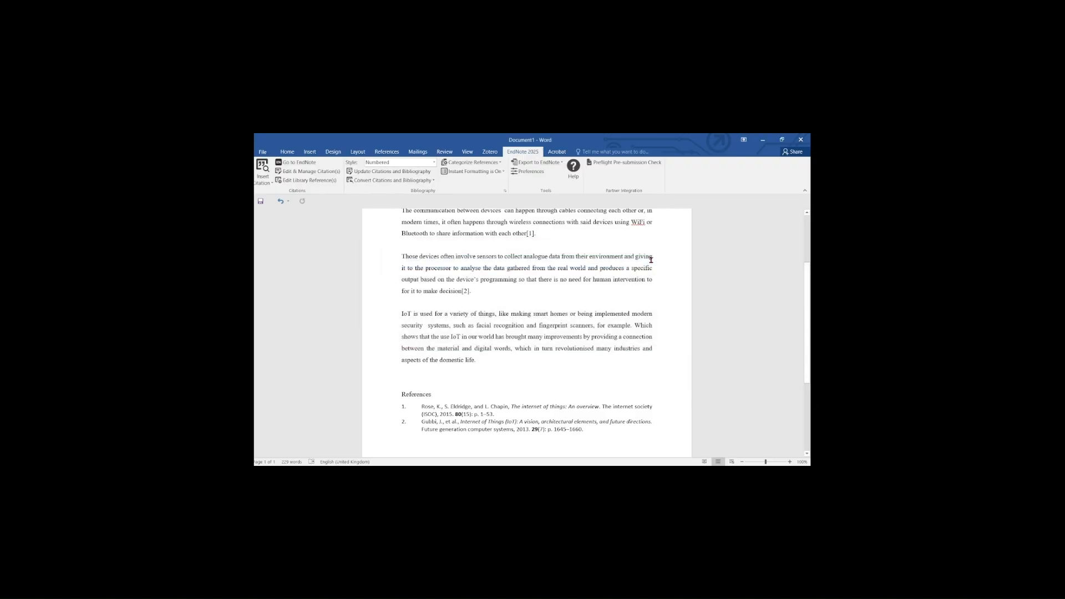